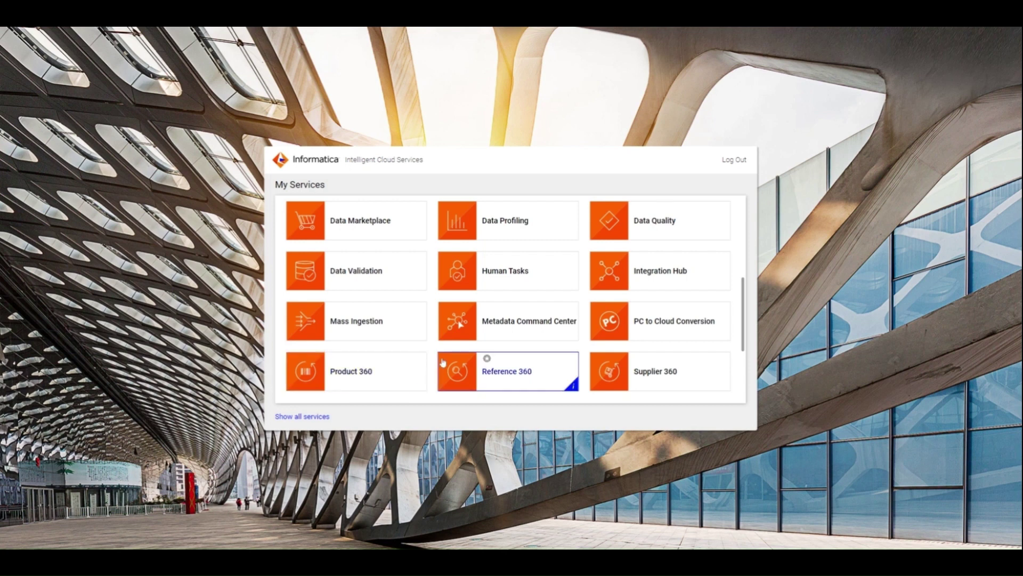
# Step: Create a new catalog source of type IDERA ER/Studio Data Architect in Metadata Command Center
pyautogui.click(516, 329)
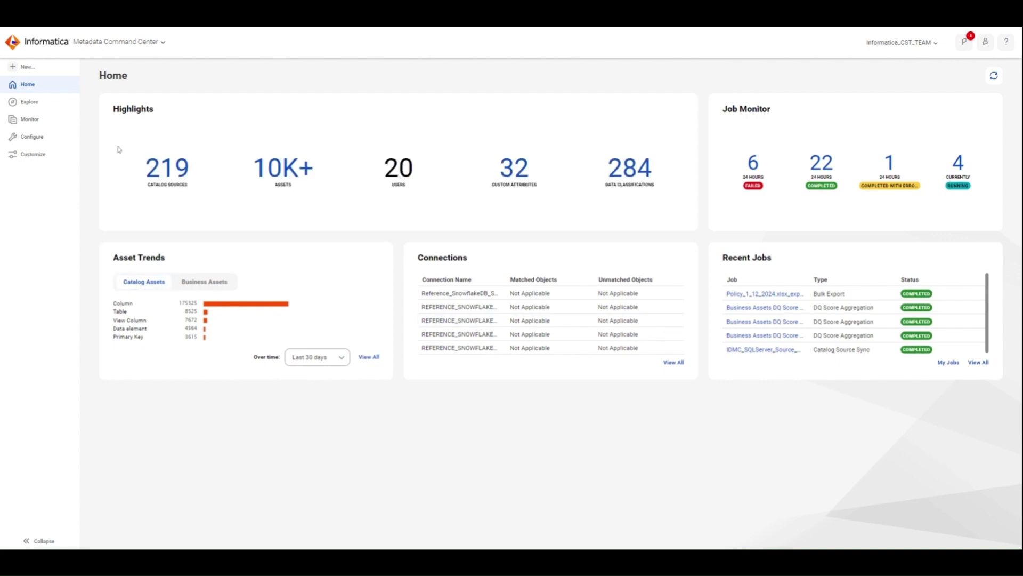
pyautogui.click(29, 70)
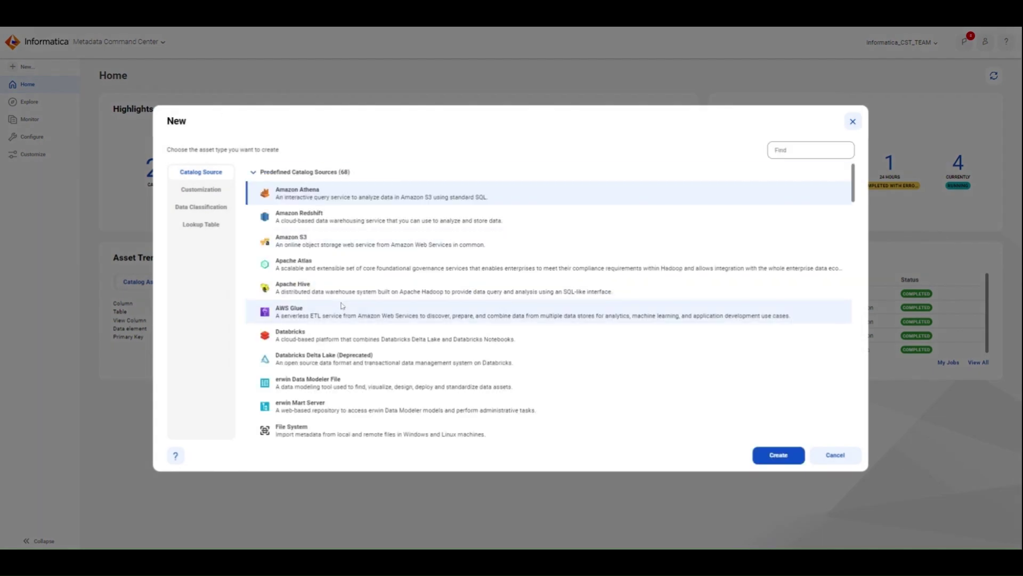
pyautogui.scroll(-3, 341, 333)
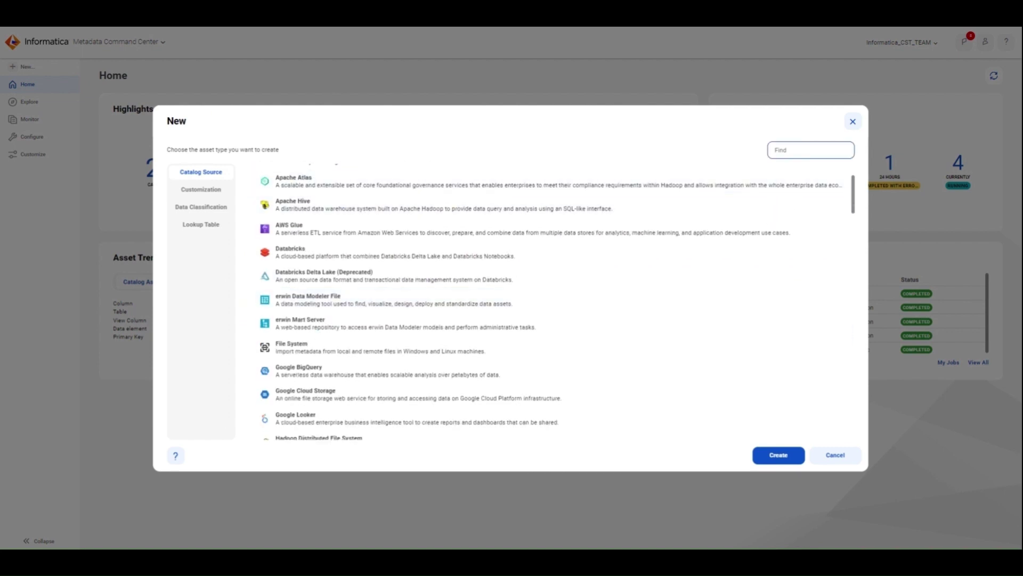
pyautogui.scroll(-10, 299, 244)
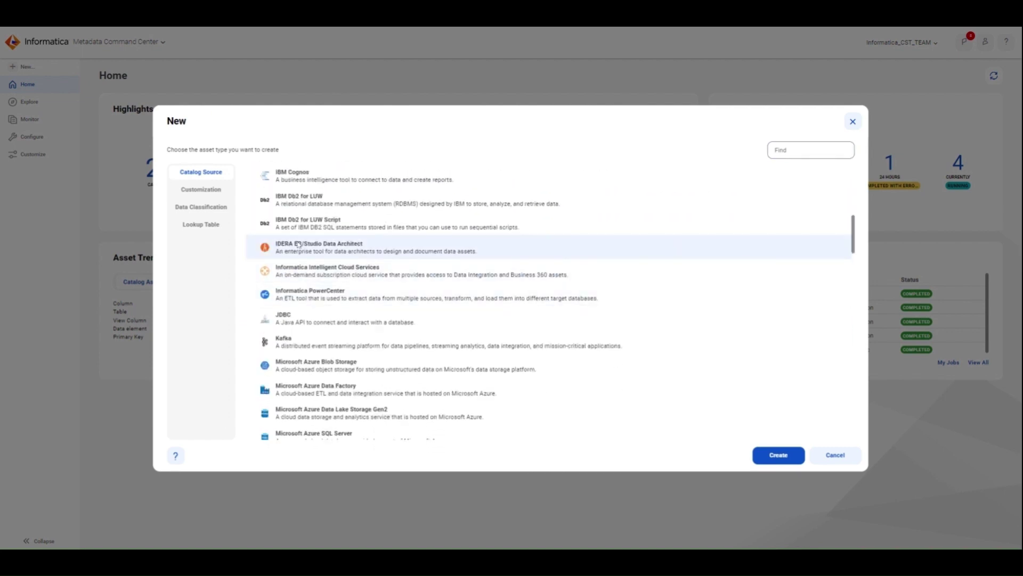
pyautogui.click(299, 244)
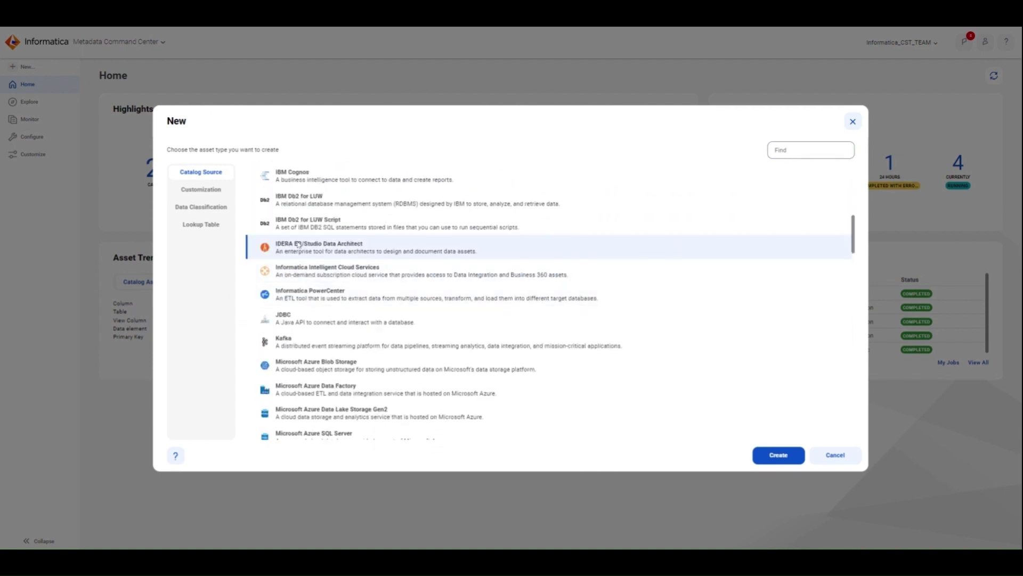
pyautogui.click(779, 456)
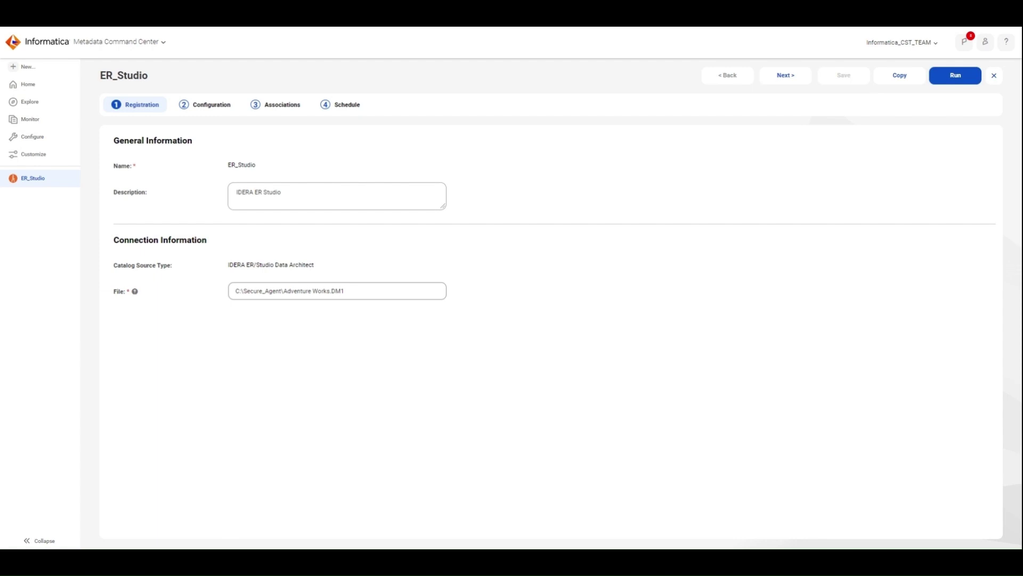
# Step: Check the model file path C:\Secure_Agent\Adventure Works.DM1 and advance to configuration
pyautogui.moveTo(235, 291); pyautogui.dragTo(243, 291)
pyautogui.hotkey('ctrl', 'a')
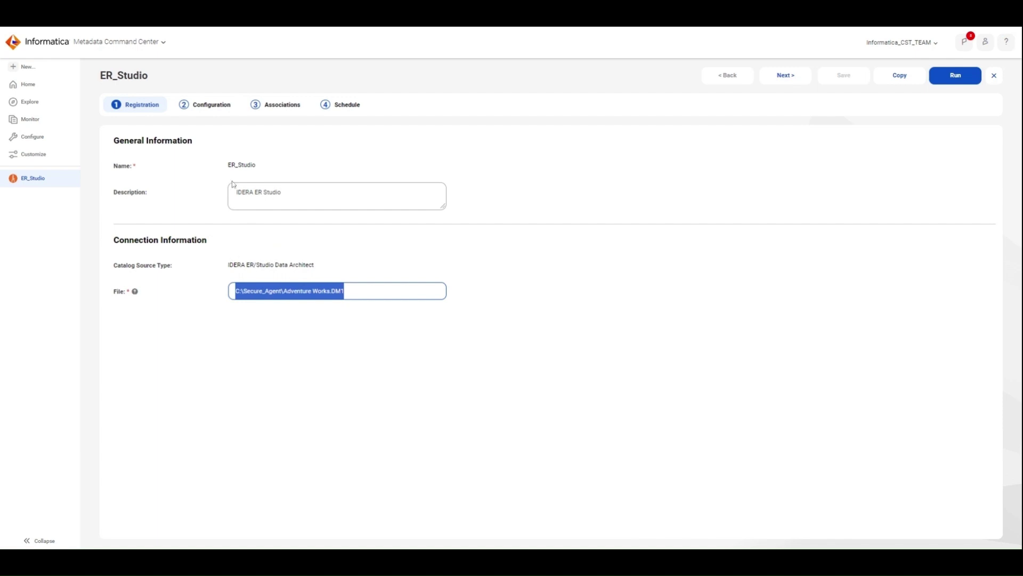
pyautogui.click(561, 305)
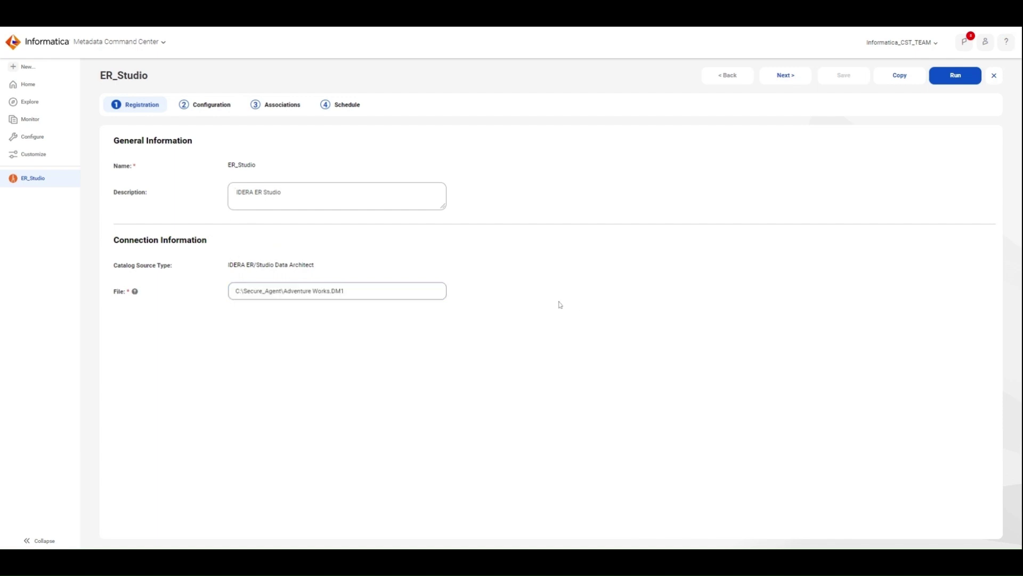
pyautogui.click(784, 77)
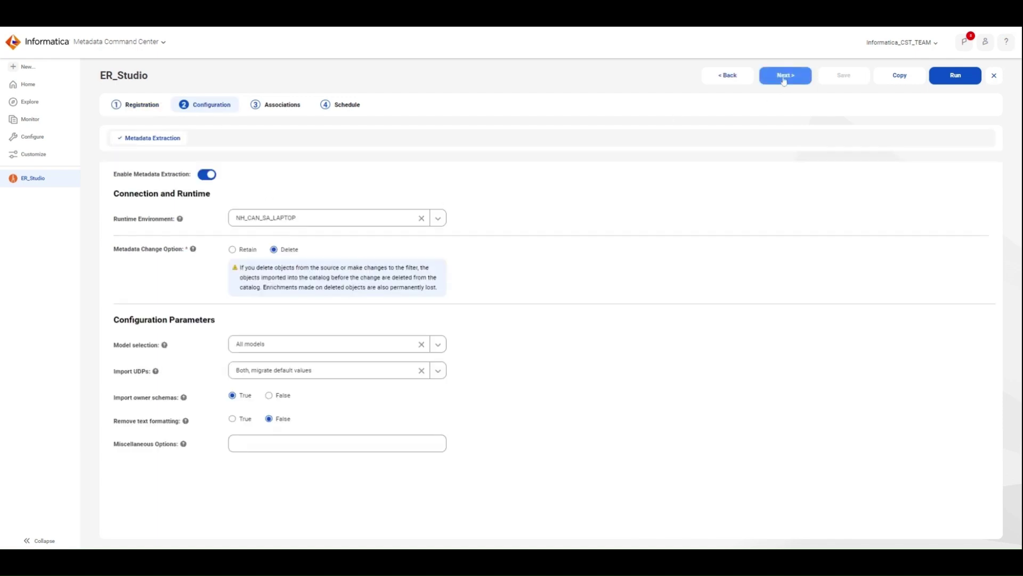
pyautogui.click(442, 221)
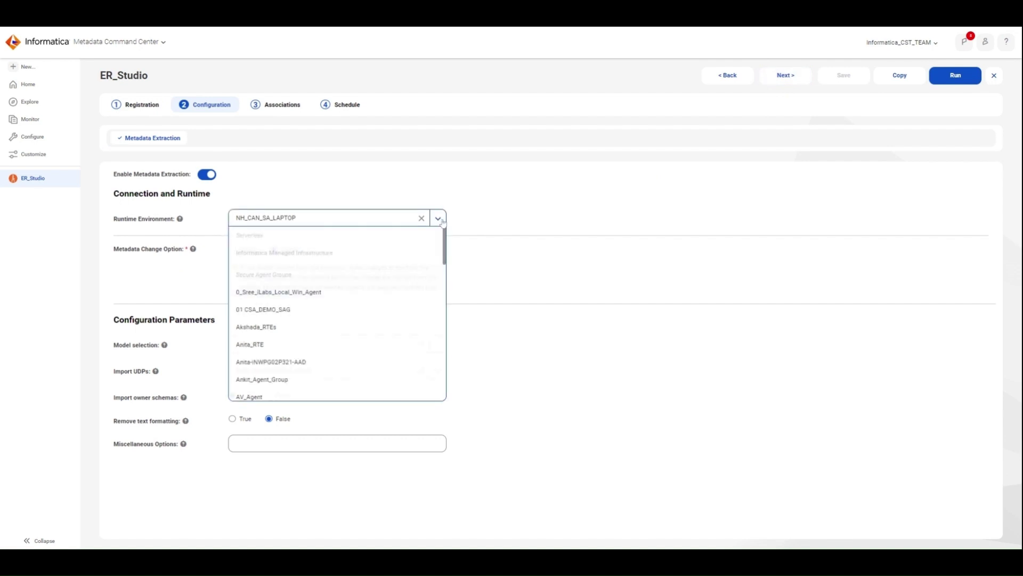
pyautogui.click(489, 213)
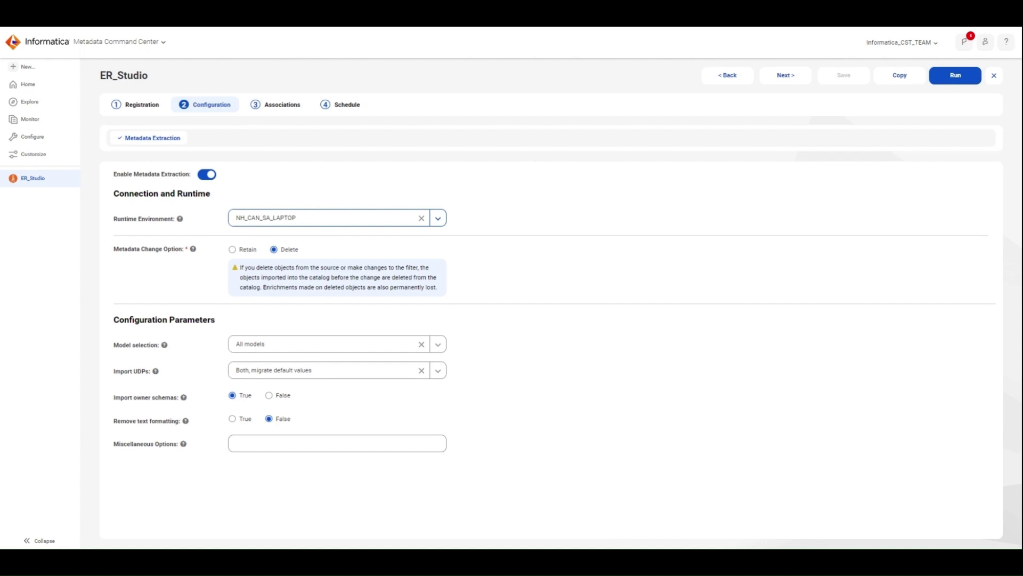
pyautogui.click(482, 249)
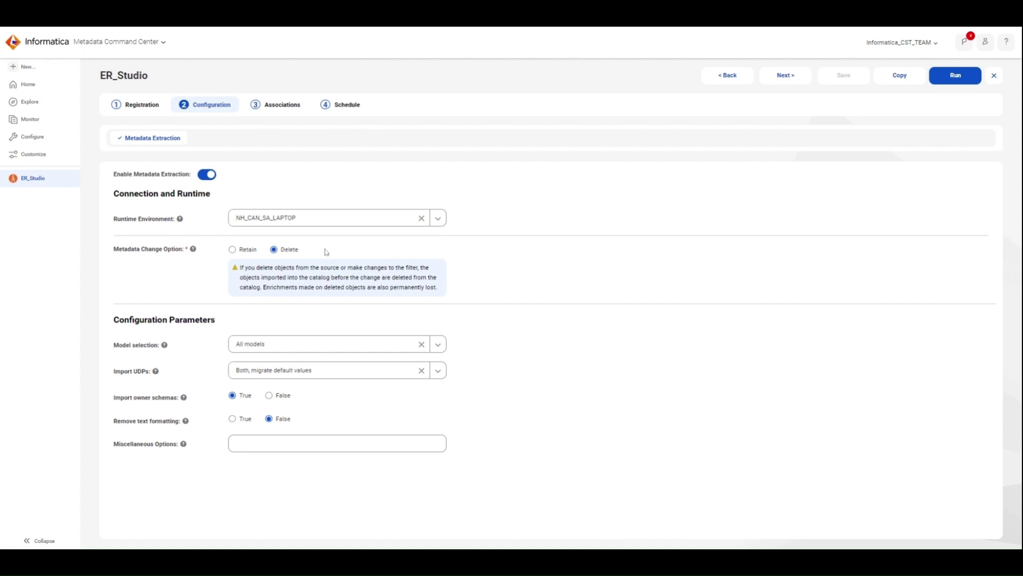
pyautogui.click(438, 345)
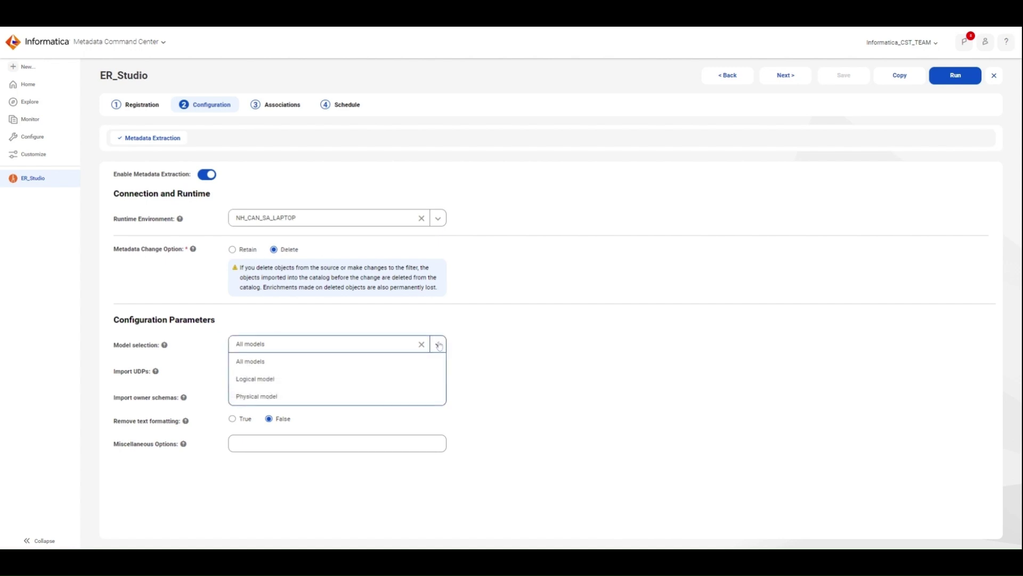
pyautogui.click(438, 344)
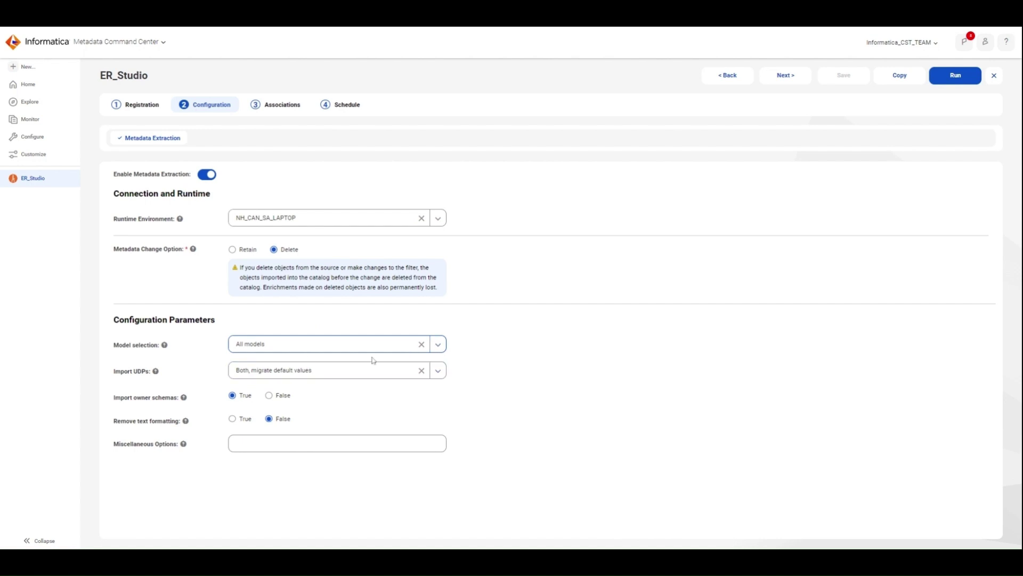
pyautogui.click(439, 346)
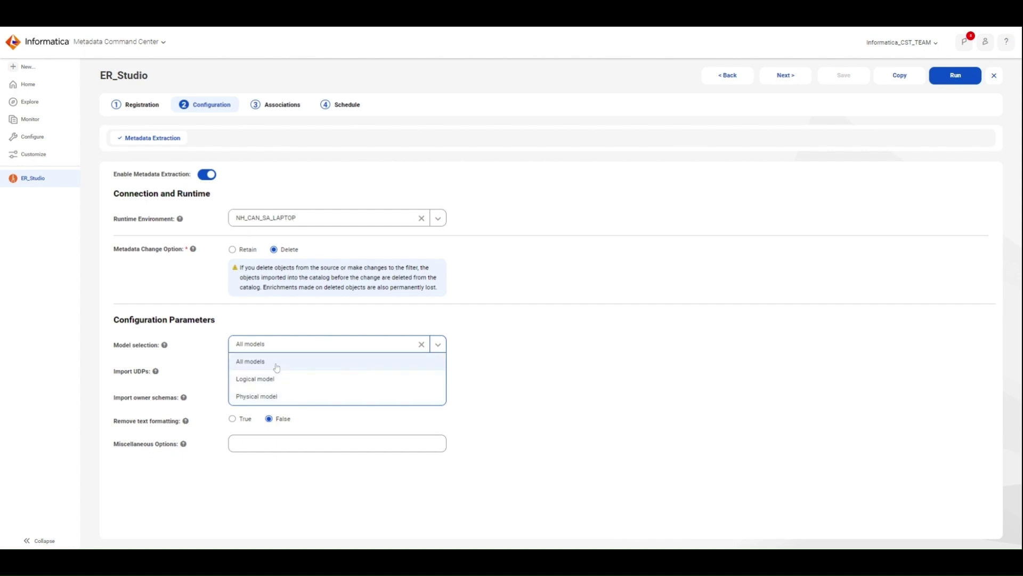
pyautogui.click(276, 362)
pyautogui.click(439, 373)
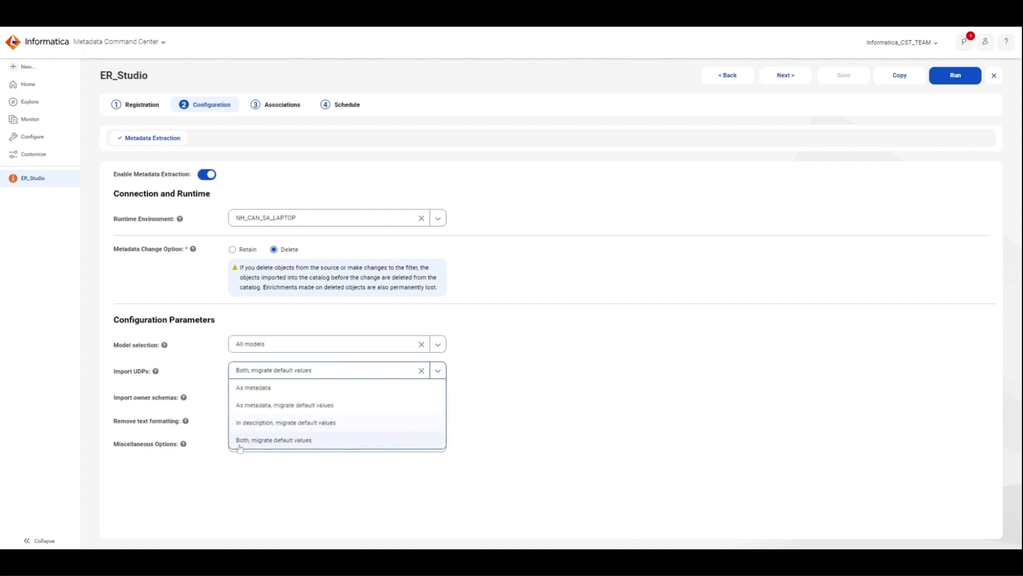
pyautogui.click(525, 402)
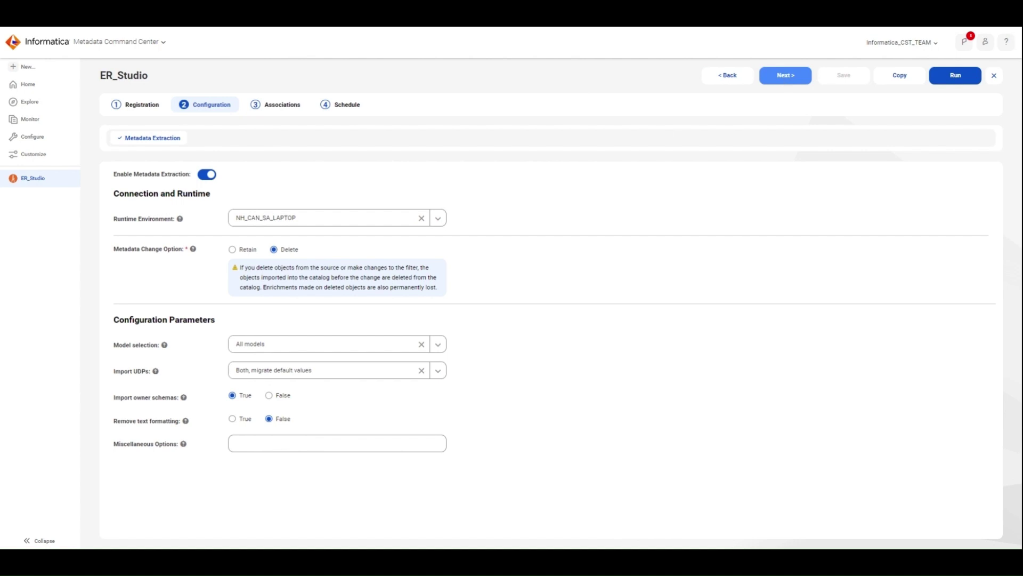
# Step: Review the Data Steward and Governance Administrator assignments in Associations, then advance to Schedule
pyautogui.click(784, 78)
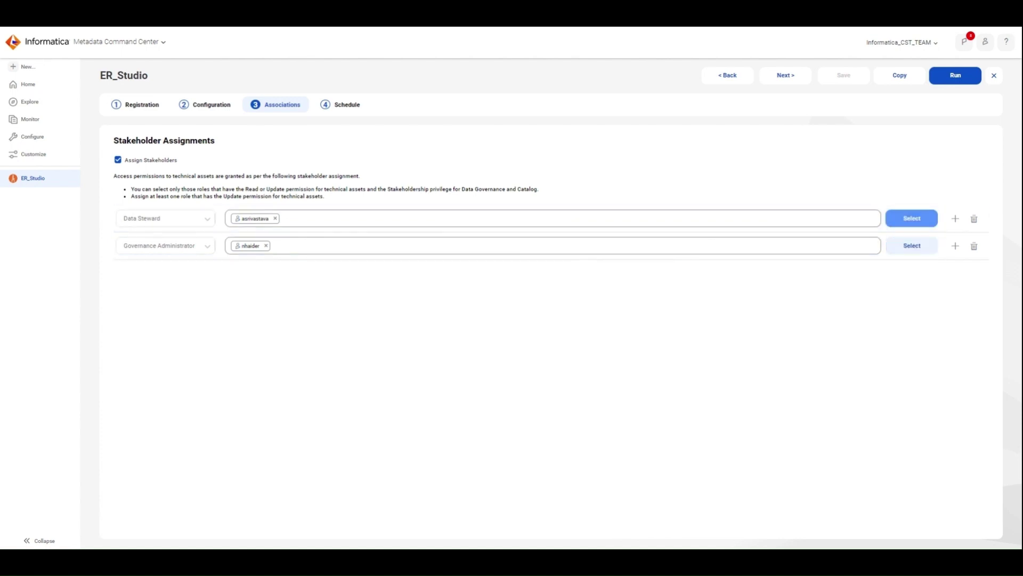
pyautogui.moveTo(216, 175); pyautogui.dragTo(337, 176)
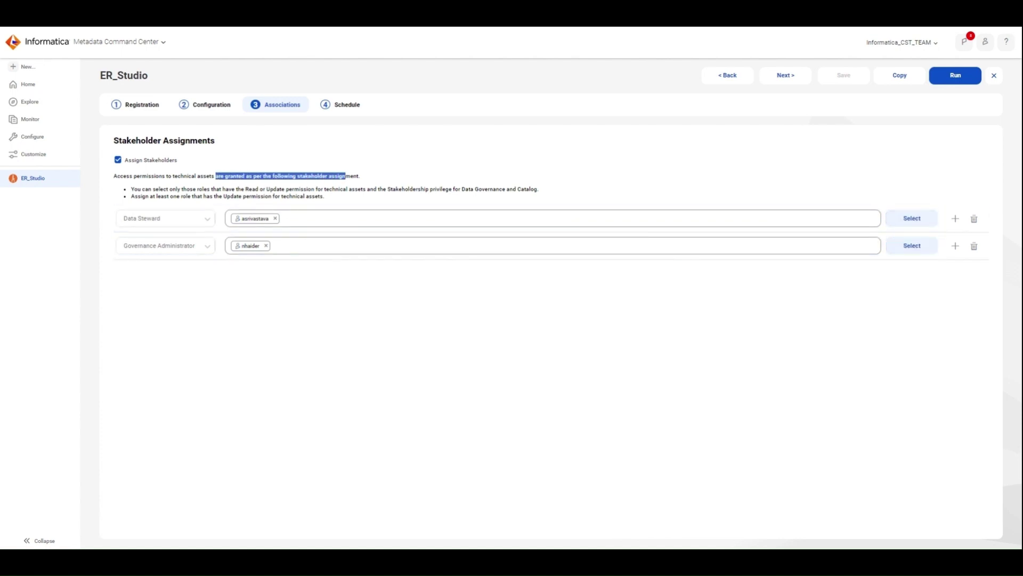
pyautogui.moveTo(246, 189); pyautogui.dragTo(447, 198)
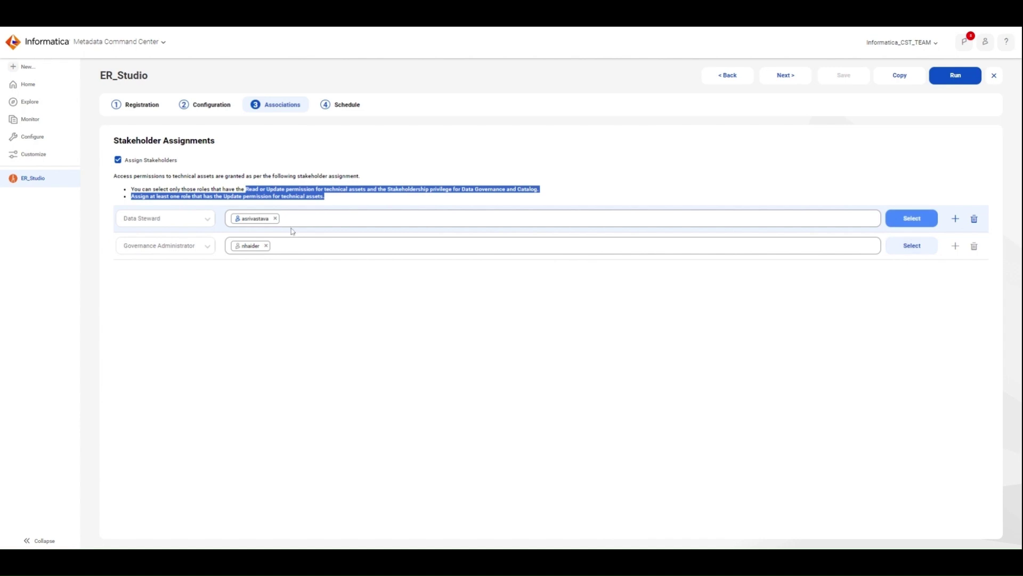
pyautogui.click(483, 306)
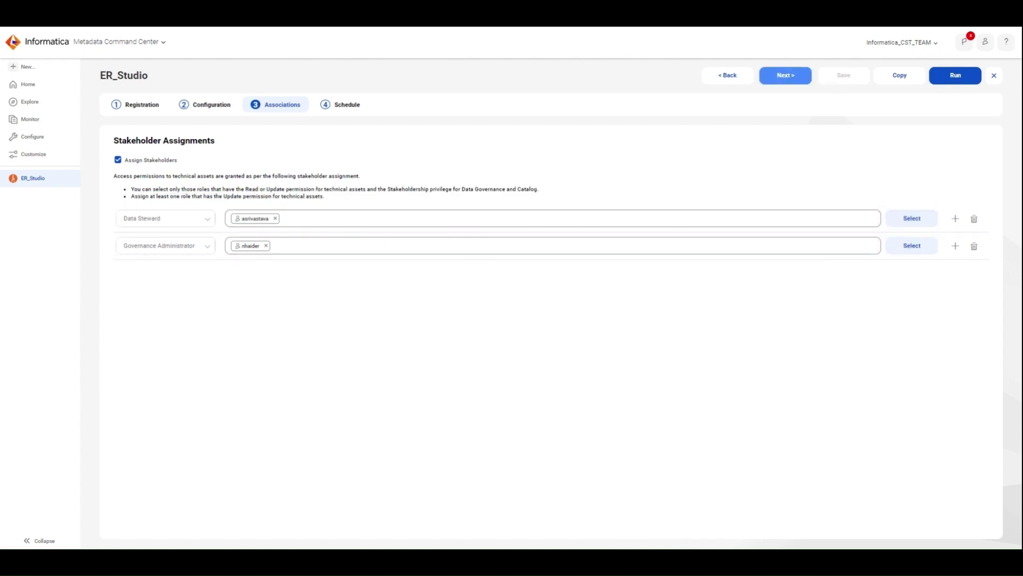
pyautogui.click(785, 78)
# Step: Run the ER_Studio catalog source's metadata extraction job
pyautogui.click(886, 76)
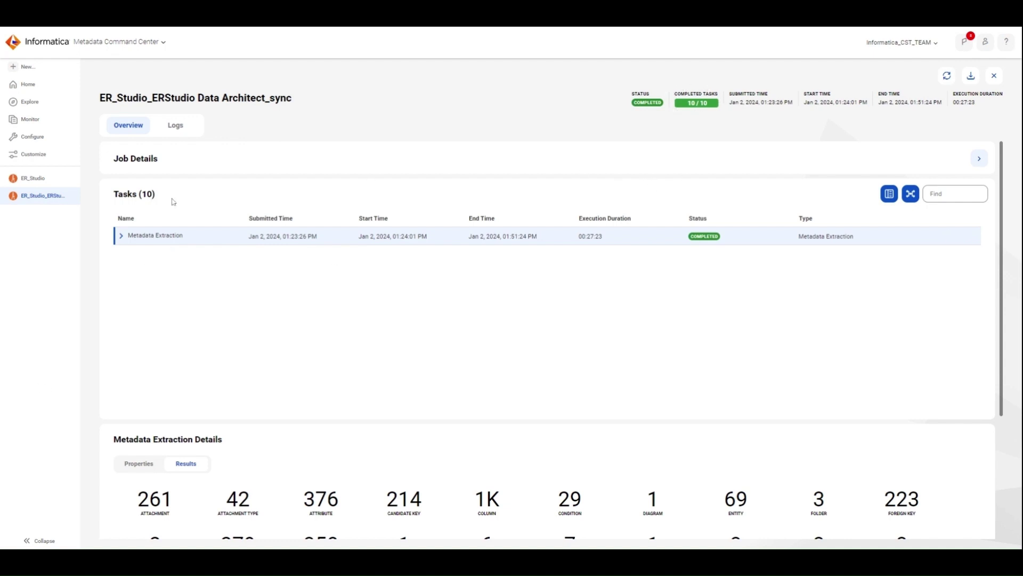
# Step: Expand Metadata Extraction's subtasks and scroll through the sync job's result counts
pyautogui.click(121, 236)
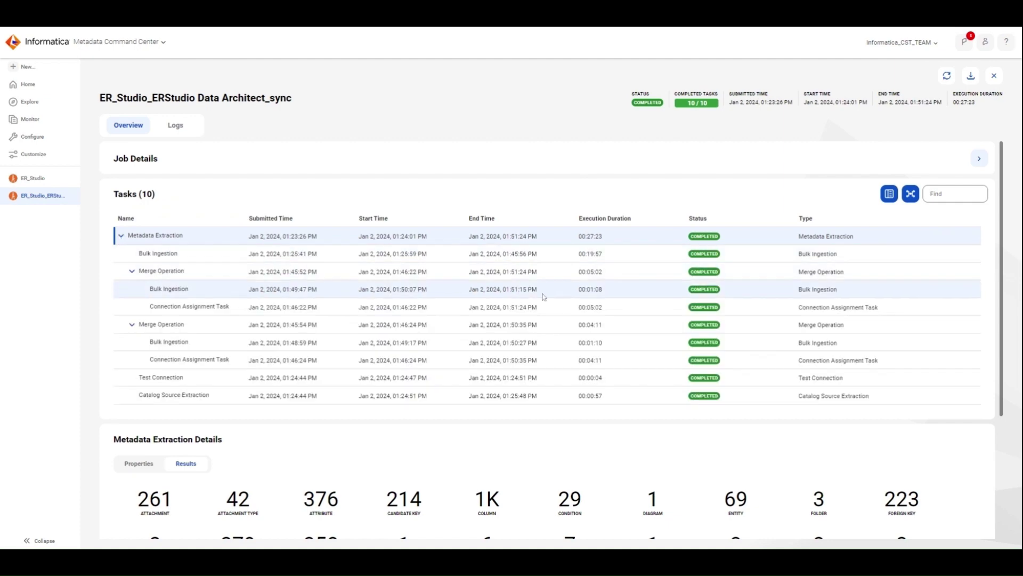
pyautogui.scroll(-3, 586, 288)
pyautogui.scroll(3, 669, 184)
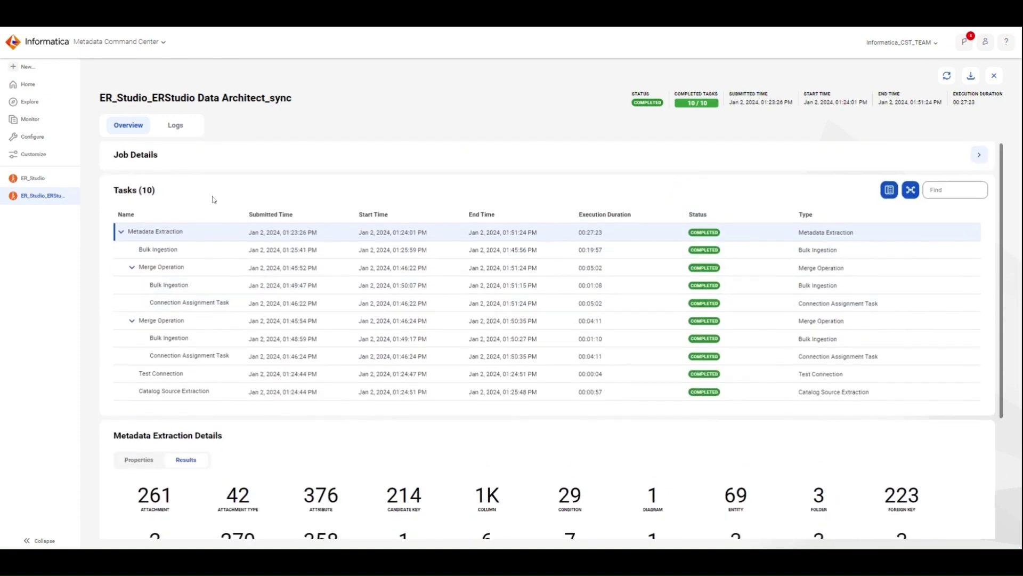
pyautogui.scroll(-1, 208, 208)
pyautogui.scroll(-2, 169, 266)
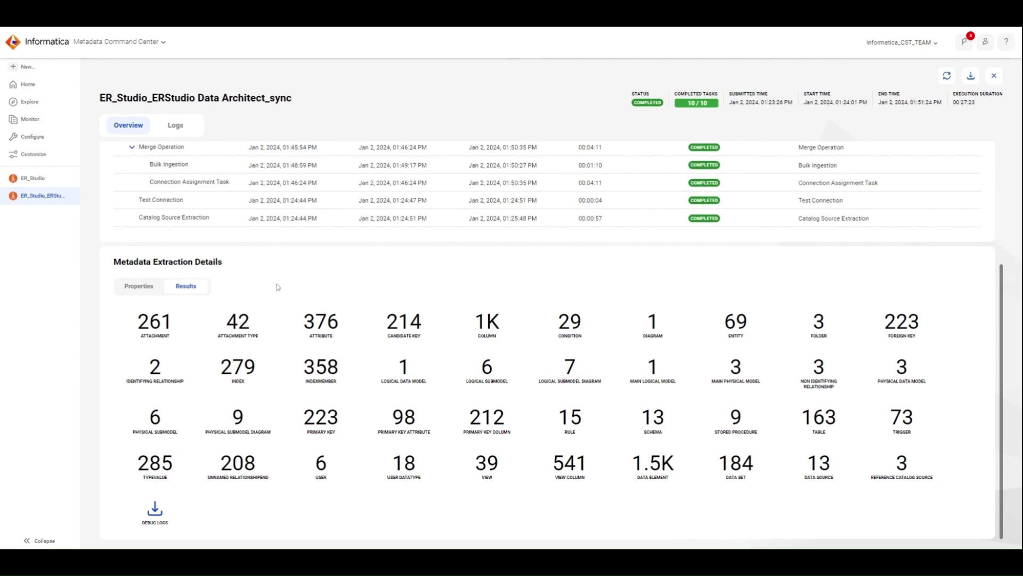
pyautogui.scroll(3, 286, 287)
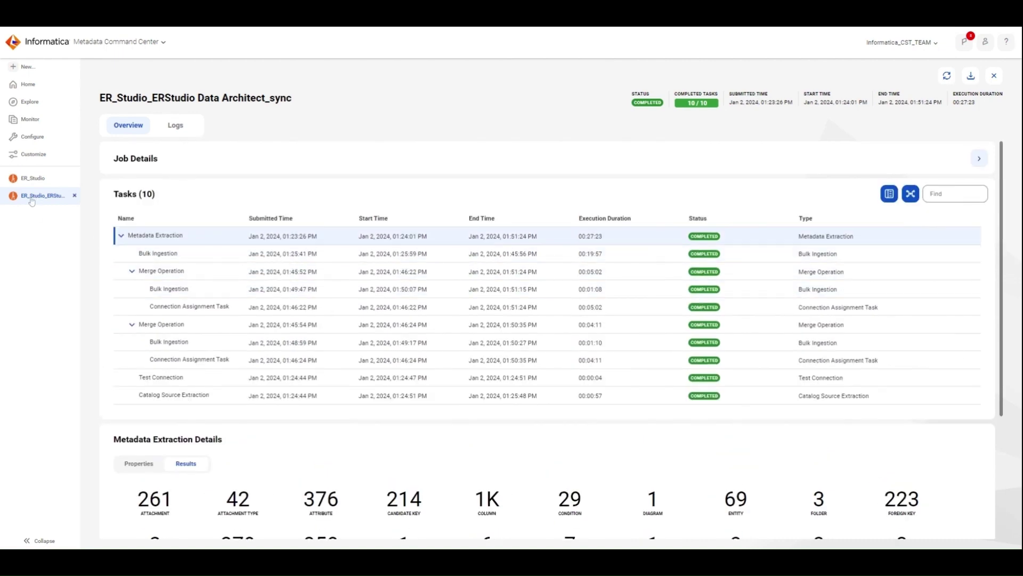
# Step: Open Monitor, check Connection Assignment, and return to the Job Monitoring list
pyautogui.click(28, 121)
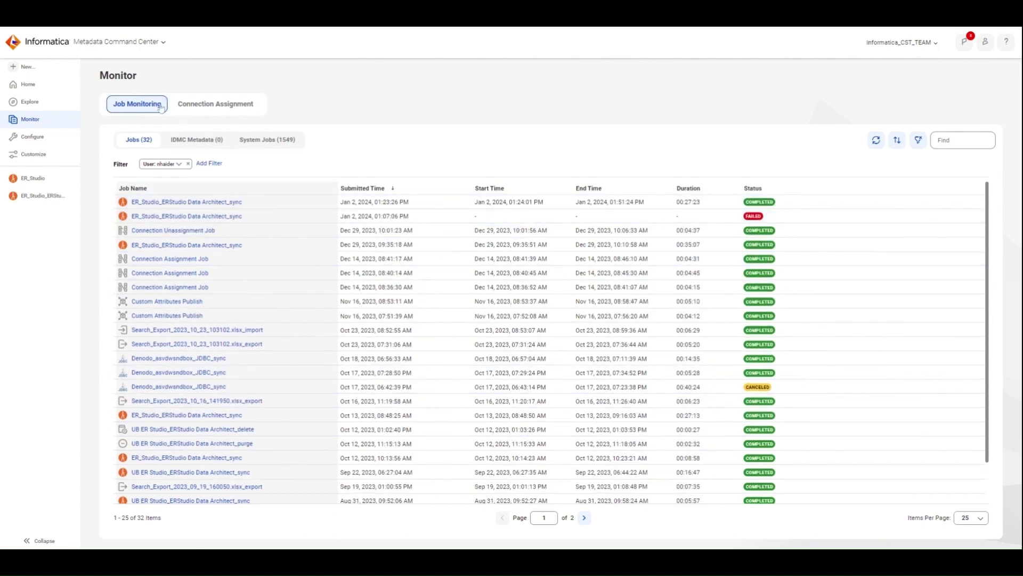
pyautogui.click(220, 105)
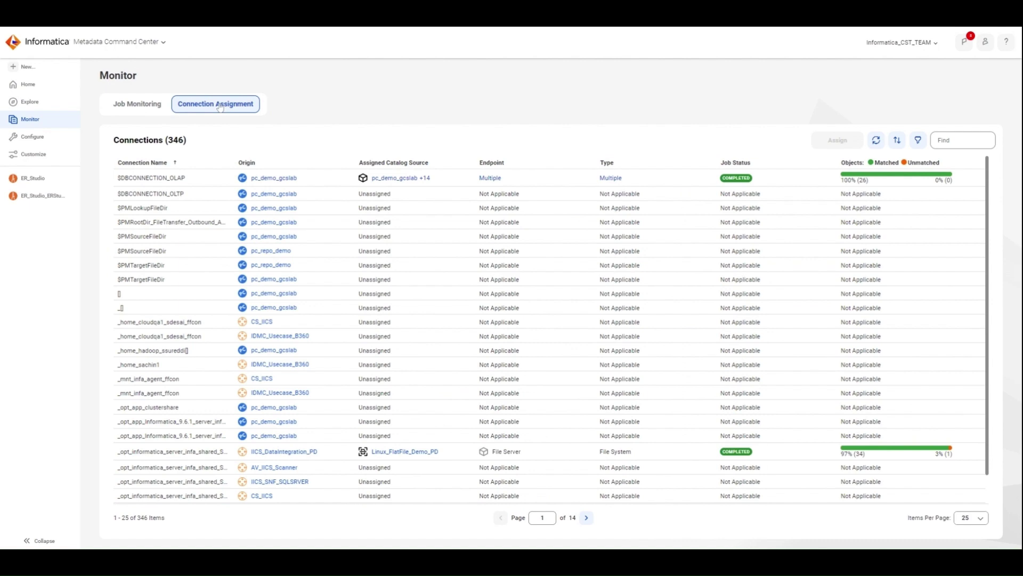
pyautogui.click(137, 103)
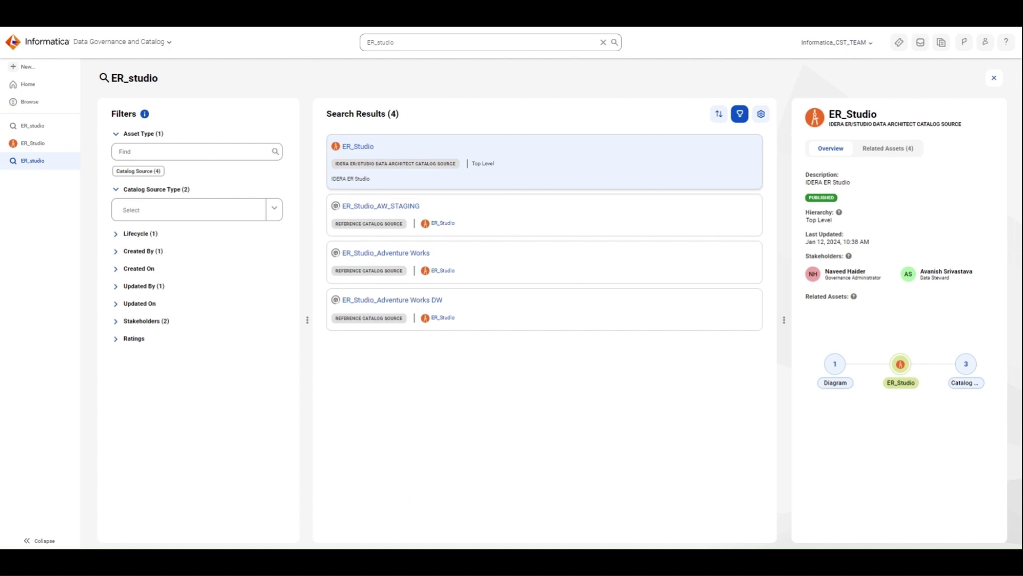
# Step: Search the catalog and open the ER_Studio catalog source's asset page
pyautogui.click(439, 44)
pyautogui.click(359, 147)
pyautogui.click(355, 149)
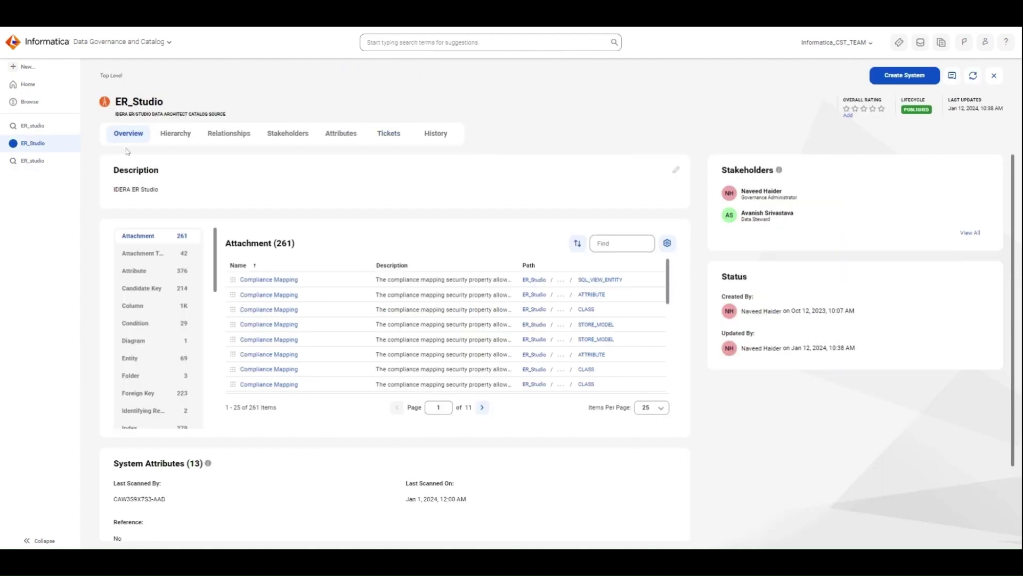
# Step: Browse the ER_Studio overview categories and list its 1030 extracted Column assets
pyautogui.scroll(-1, 310, 167)
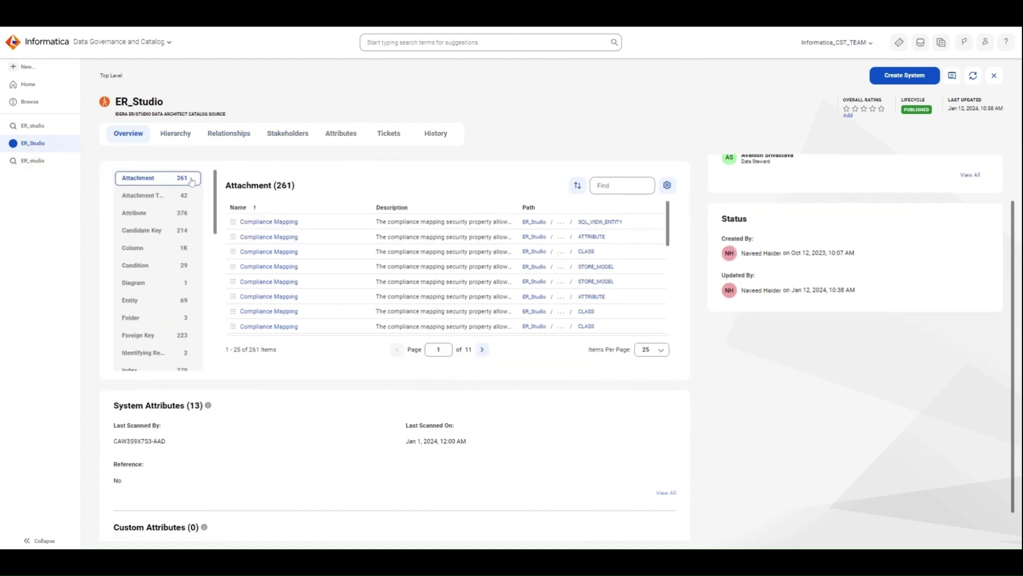
pyautogui.scroll(1, 184, 181)
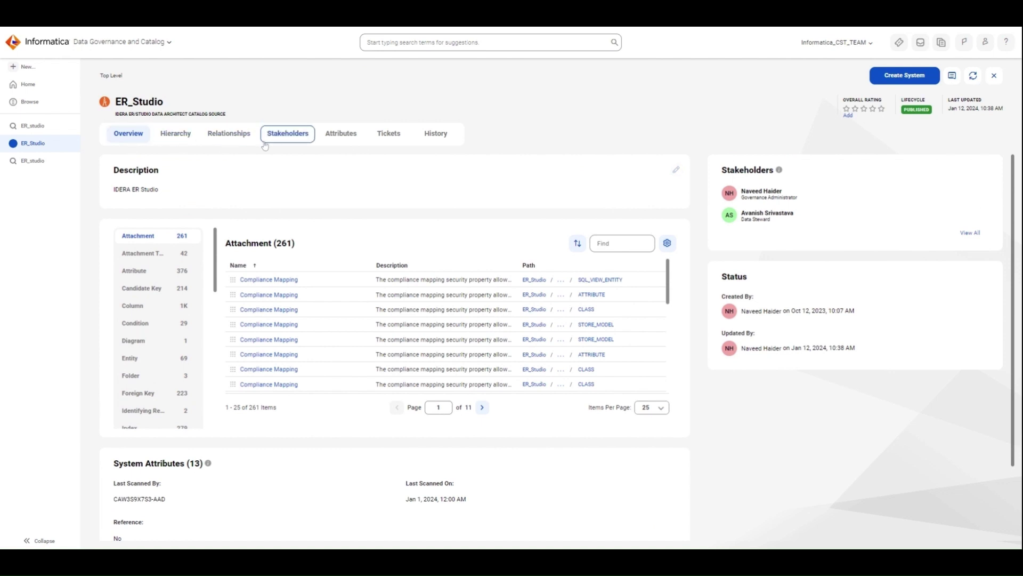
pyautogui.scroll(-4, 161, 296)
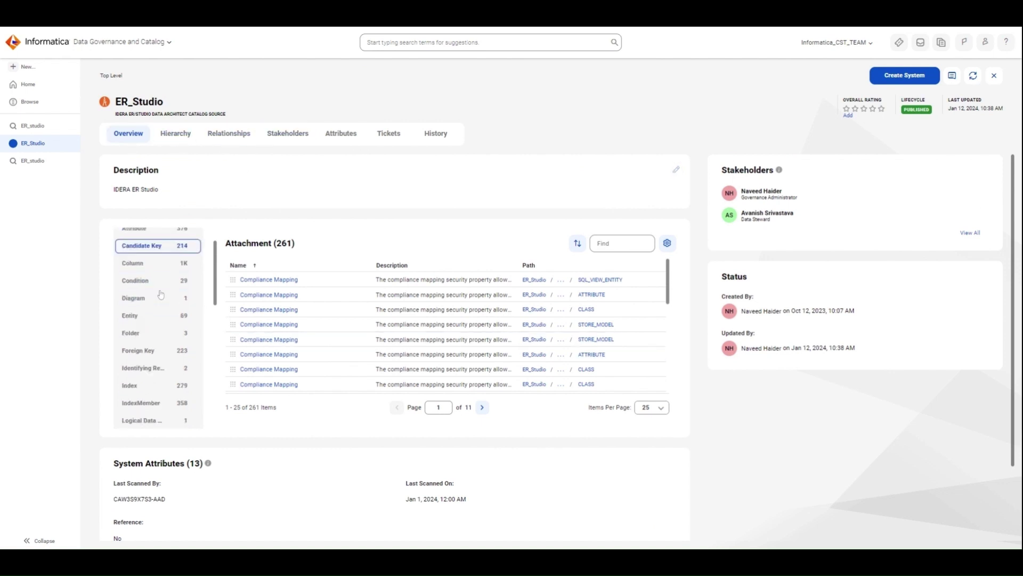
pyautogui.scroll(5, 161, 295)
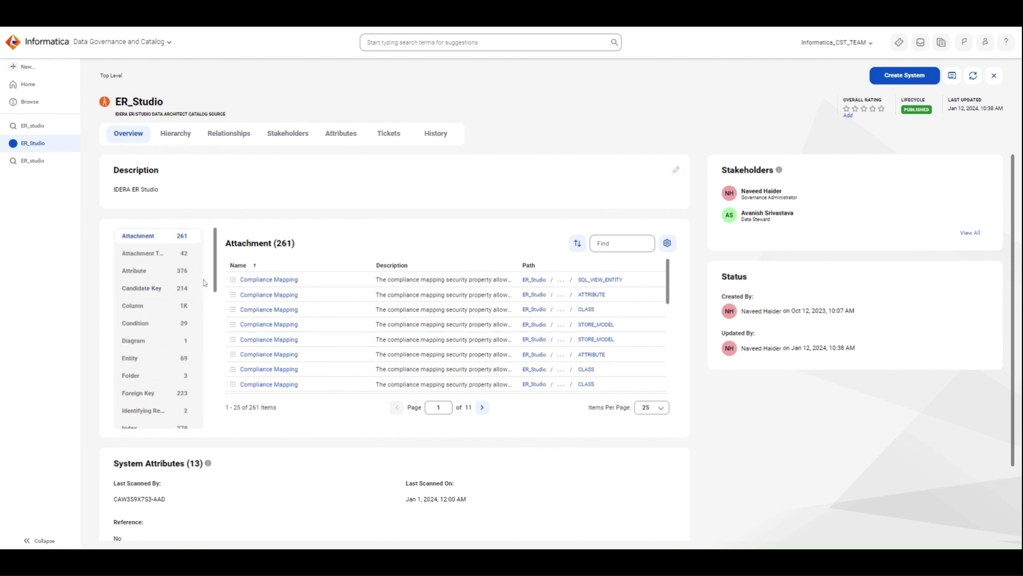
pyautogui.click(142, 289)
pyautogui.click(143, 306)
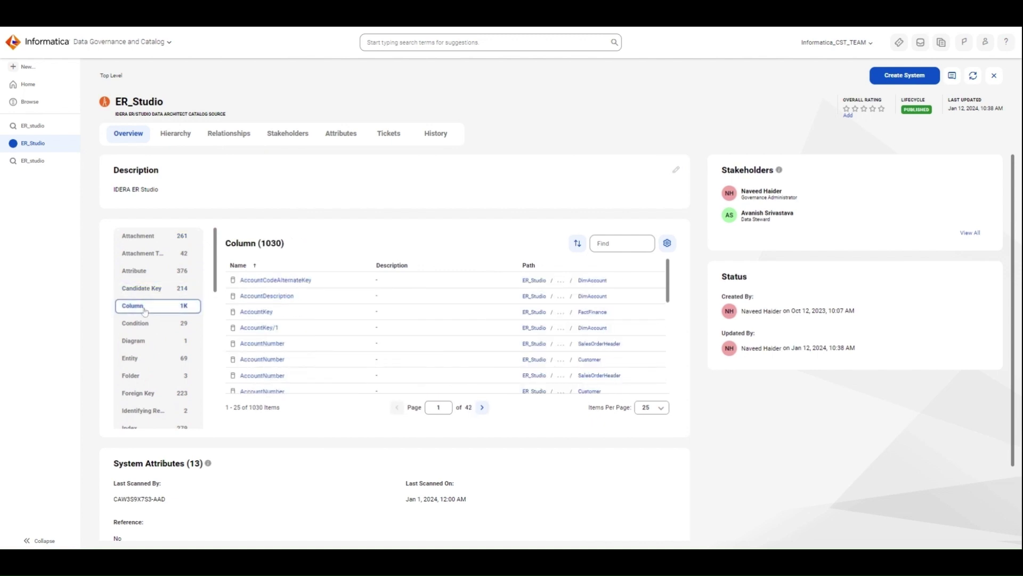
# Step: Step through Hierarchy and Relationships to ER_Studio's Stakeholders: a Data Steward and Governance Administrator
pyautogui.click(176, 134)
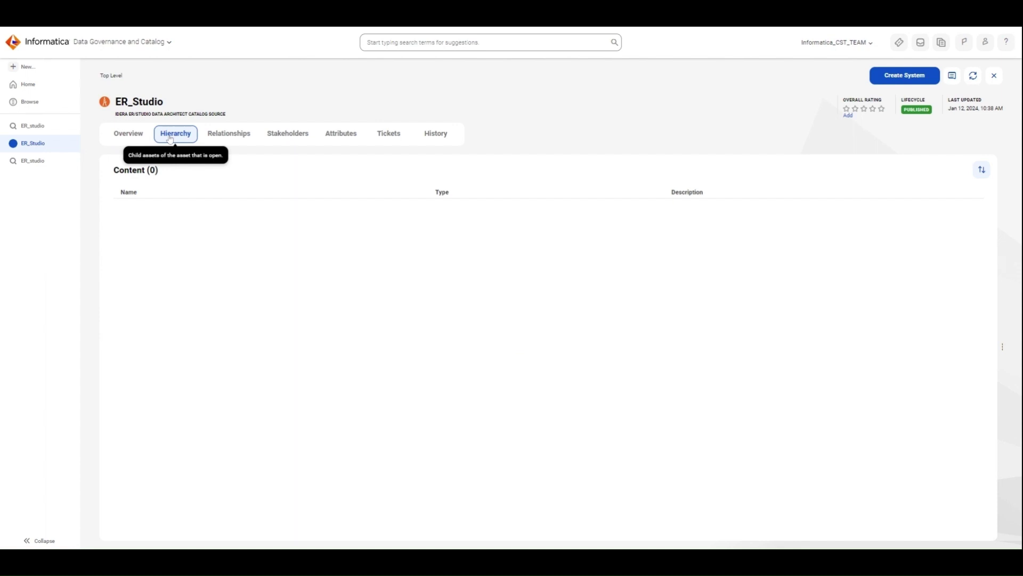
pyautogui.click(226, 134)
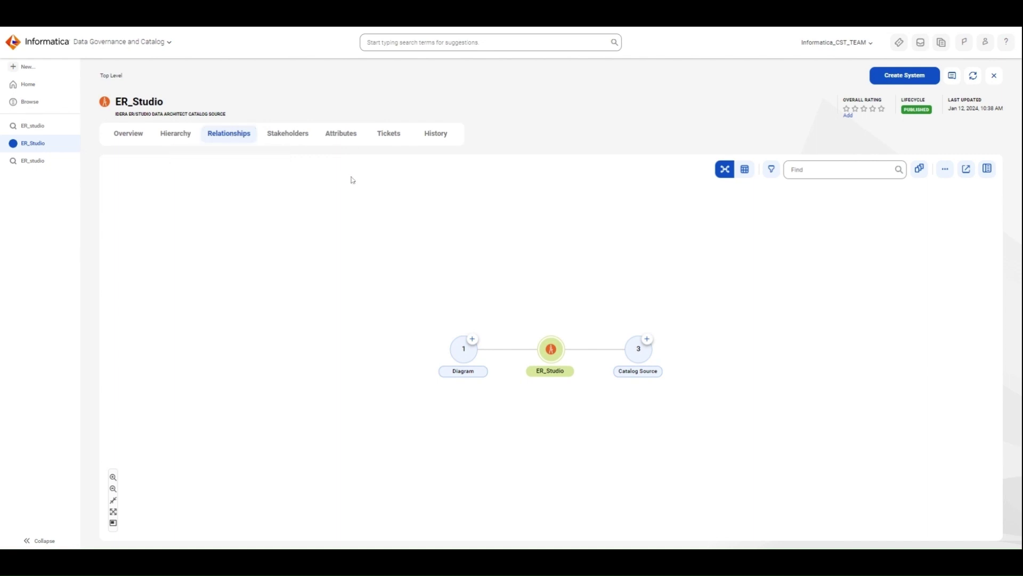
pyautogui.click(278, 138)
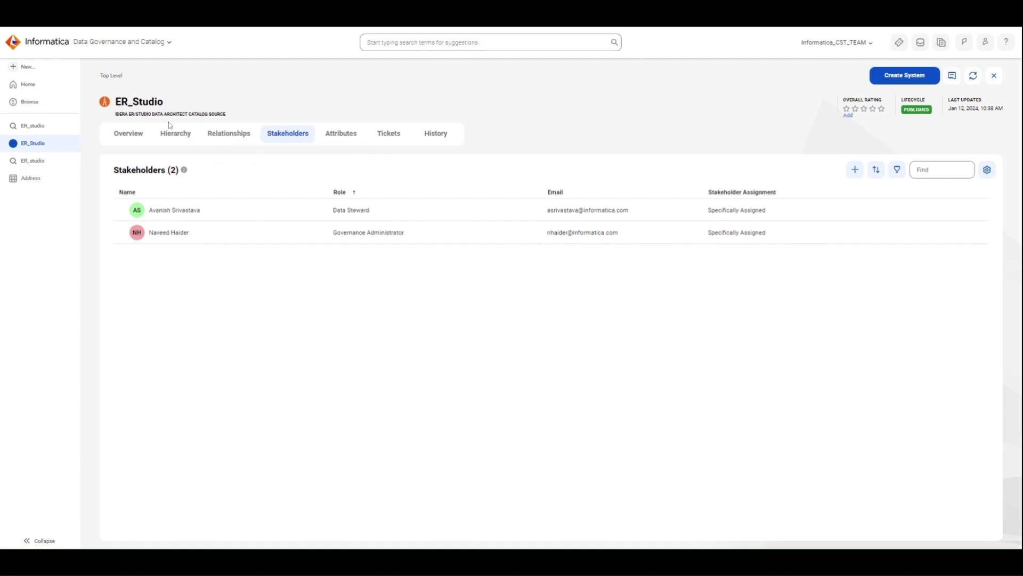
# Step: Return to the ER_Studio overview and open the Address table's details
pyautogui.click(133, 140)
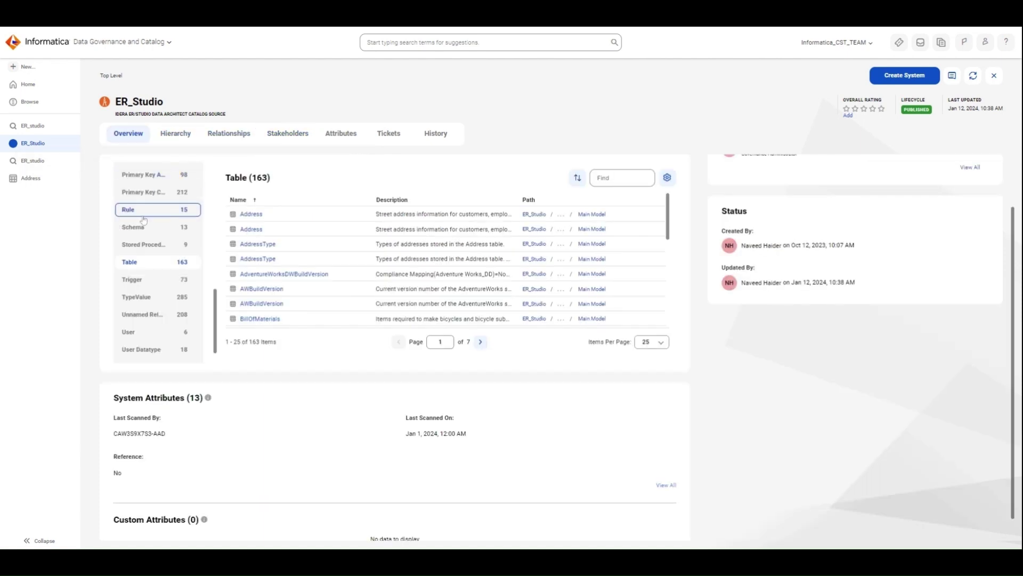
pyautogui.scroll(-1, 135, 224)
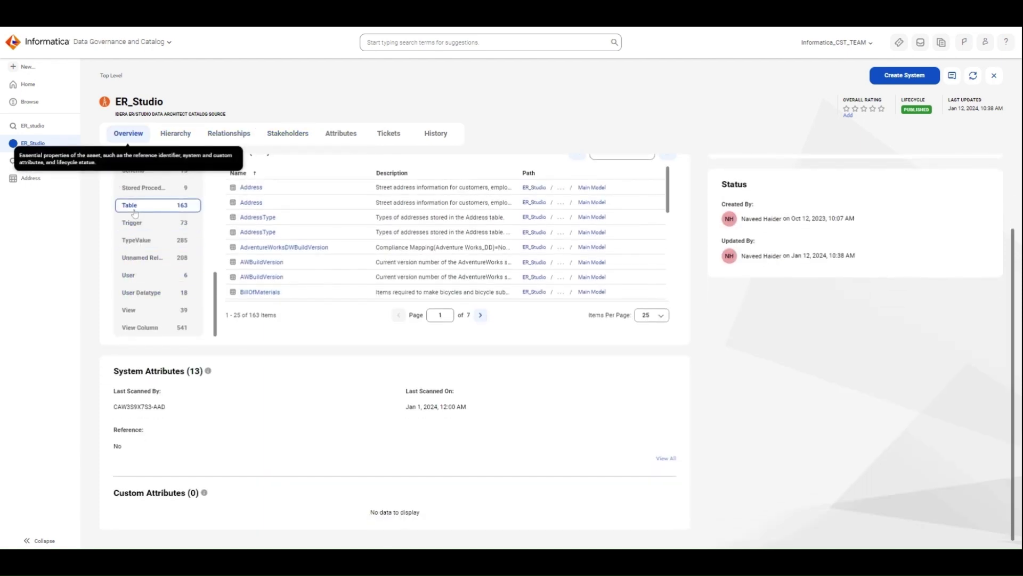
pyautogui.click(252, 188)
# Step: Review the Address table's contents, then show its 18-item content hierarchy
pyautogui.scroll(-1, 387, 240)
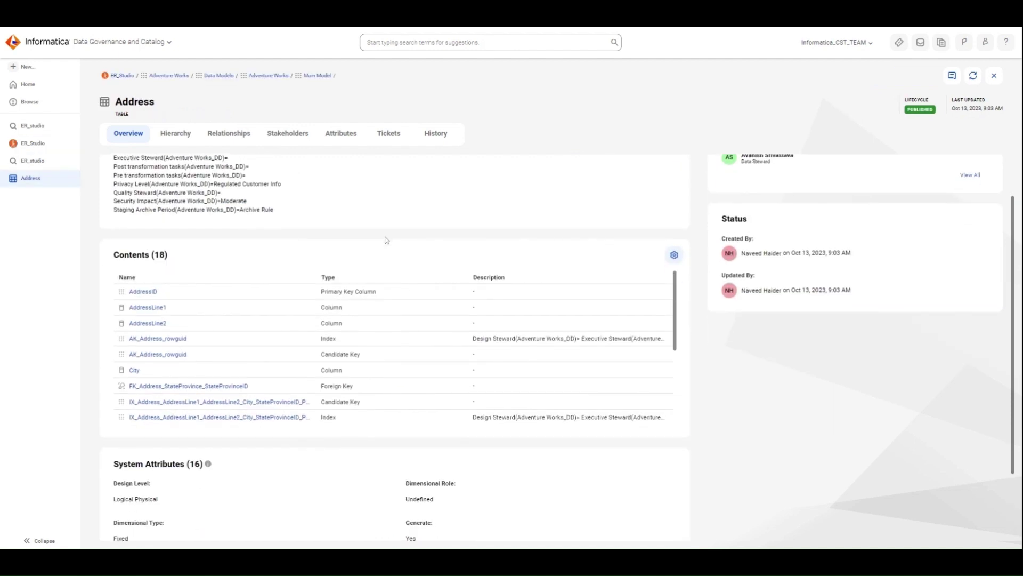
pyautogui.scroll(1, 254, 246)
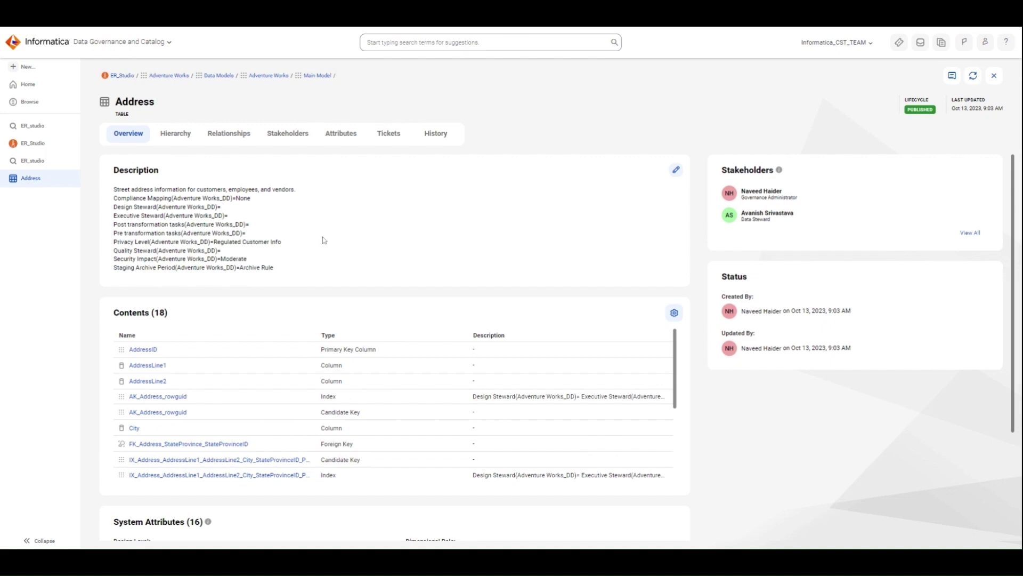
pyautogui.scroll(-2, 325, 241)
pyautogui.scroll(2, 286, 211)
pyautogui.scroll(-2, 286, 211)
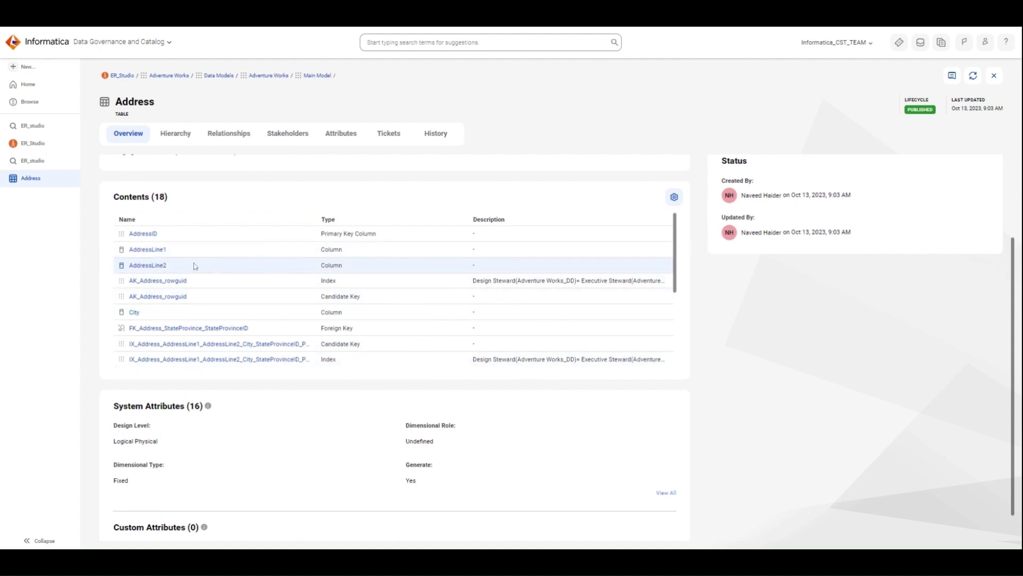
pyautogui.scroll(-3, 203, 272)
pyautogui.scroll(2, 222, 309)
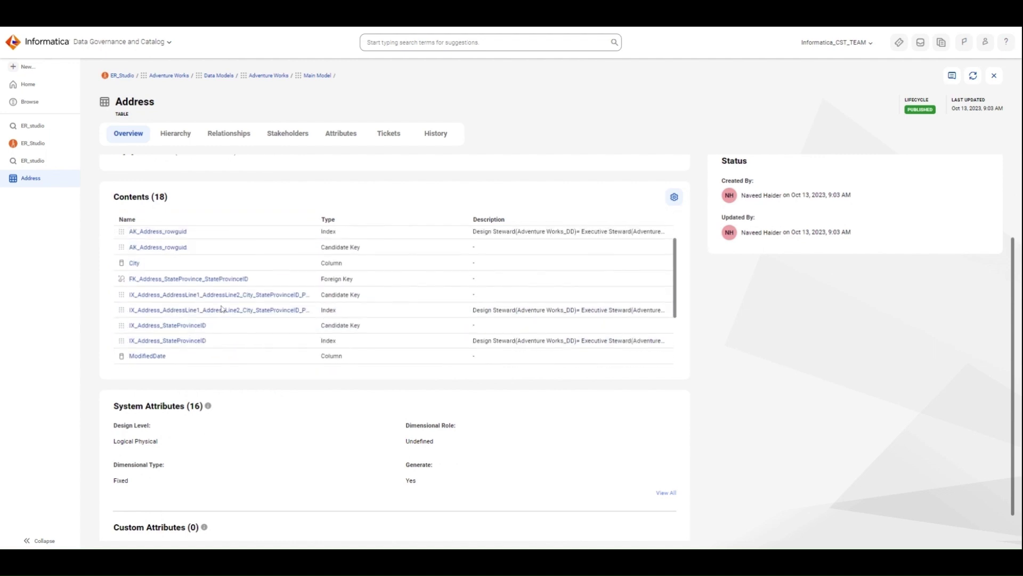
pyautogui.scroll(-3, 222, 309)
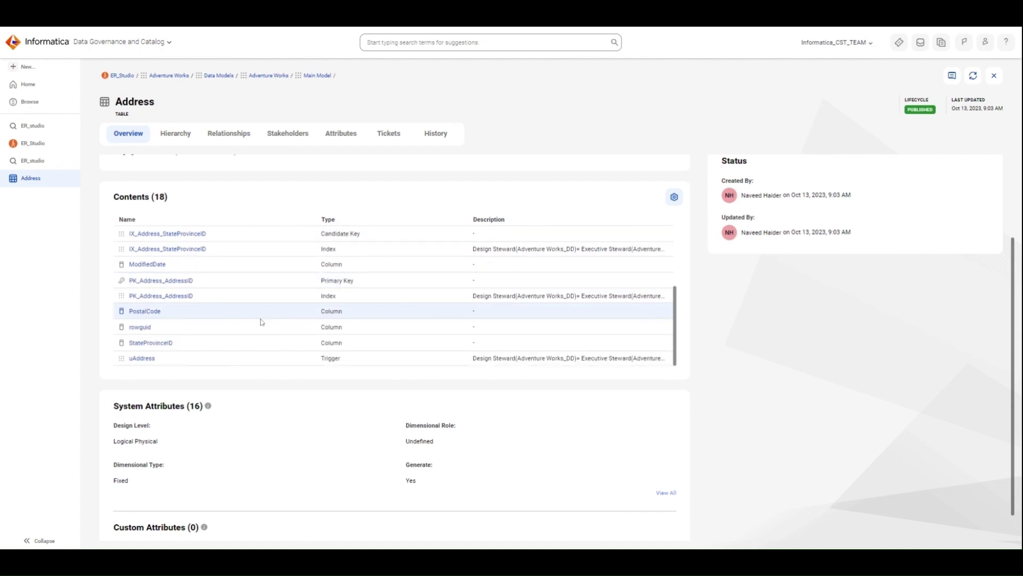
pyautogui.scroll(2, 261, 322)
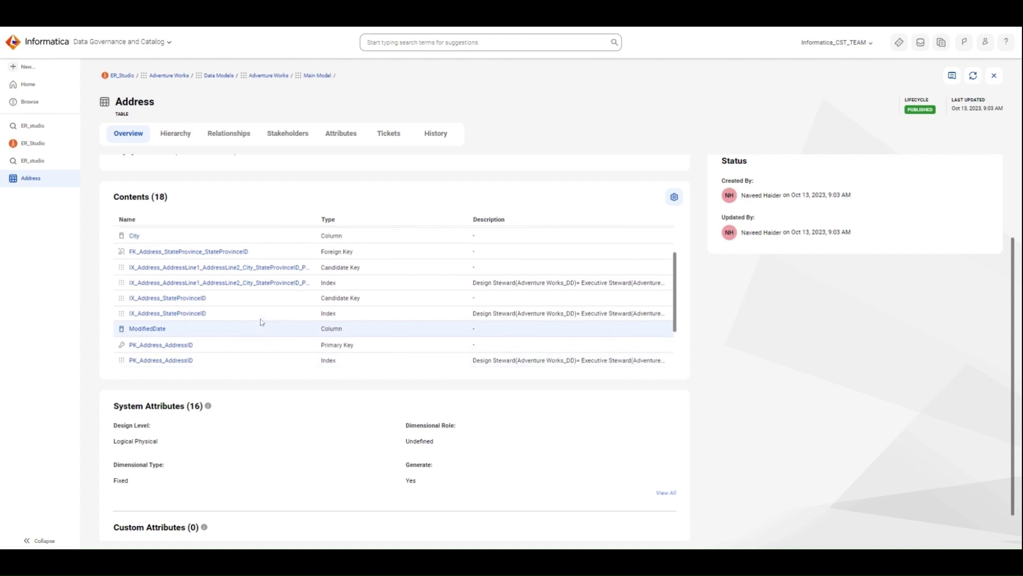
pyautogui.scroll(3, 261, 322)
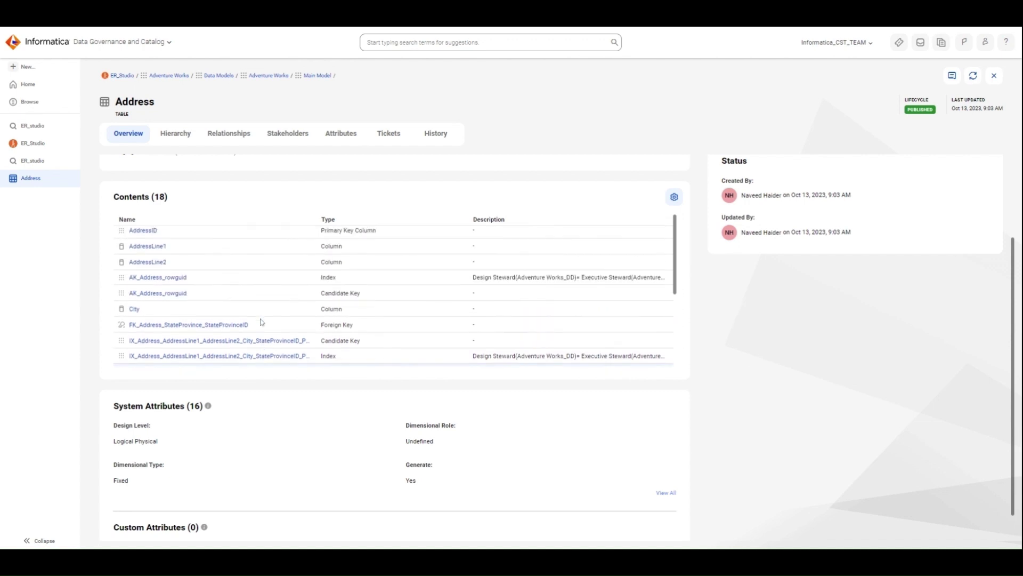
pyautogui.scroll(2, 273, 320)
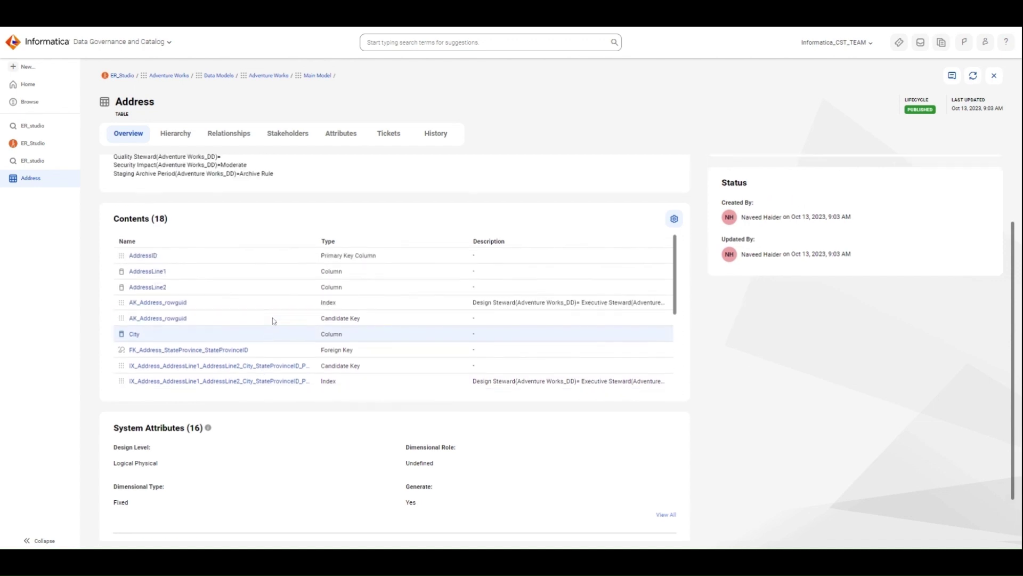
pyautogui.click(176, 133)
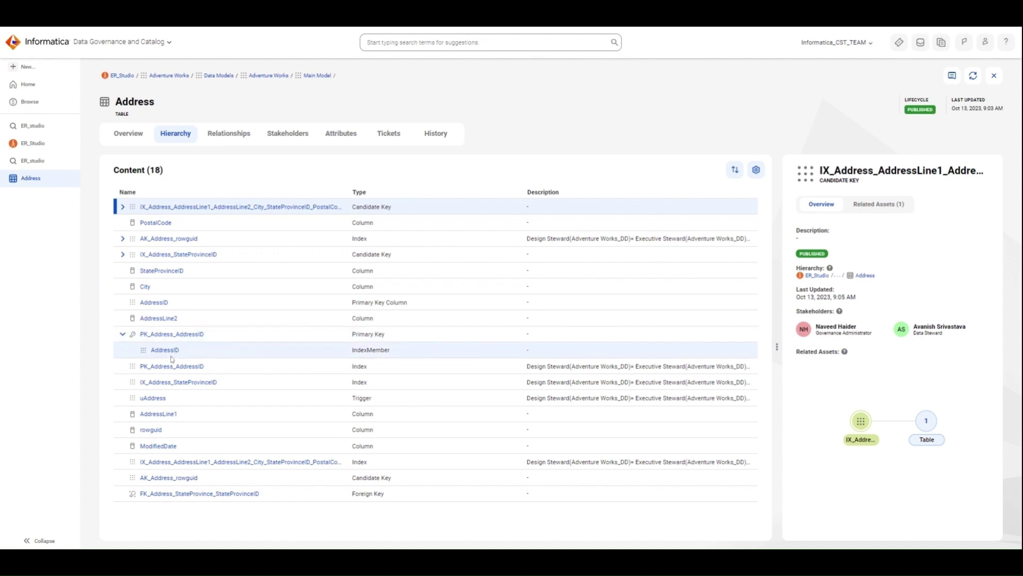
# Step: Expand Address's relationship graph downstream from Data Set and through Trigger, then view grouping options
pyautogui.click(215, 138)
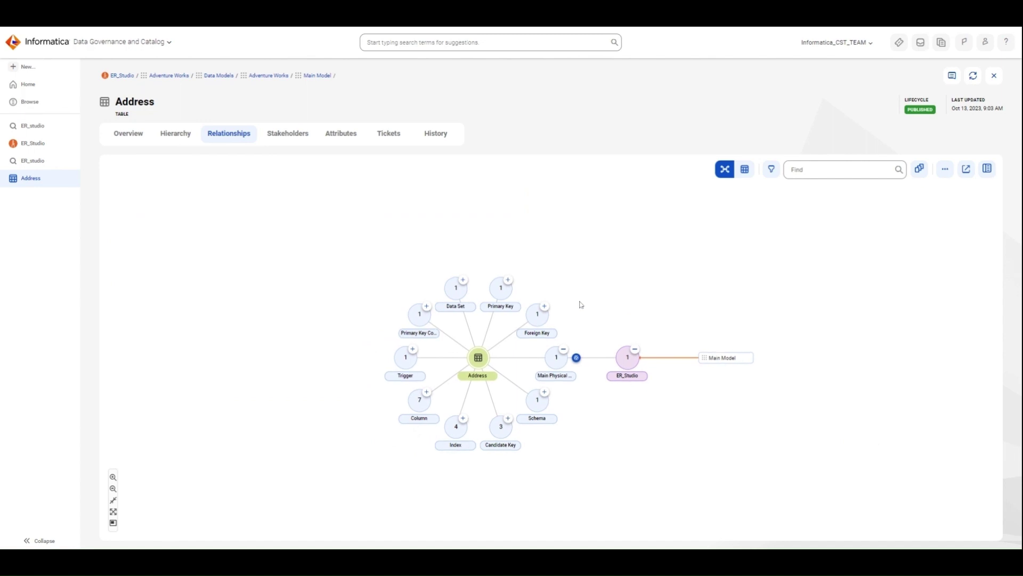
pyautogui.scroll(2, 581, 305)
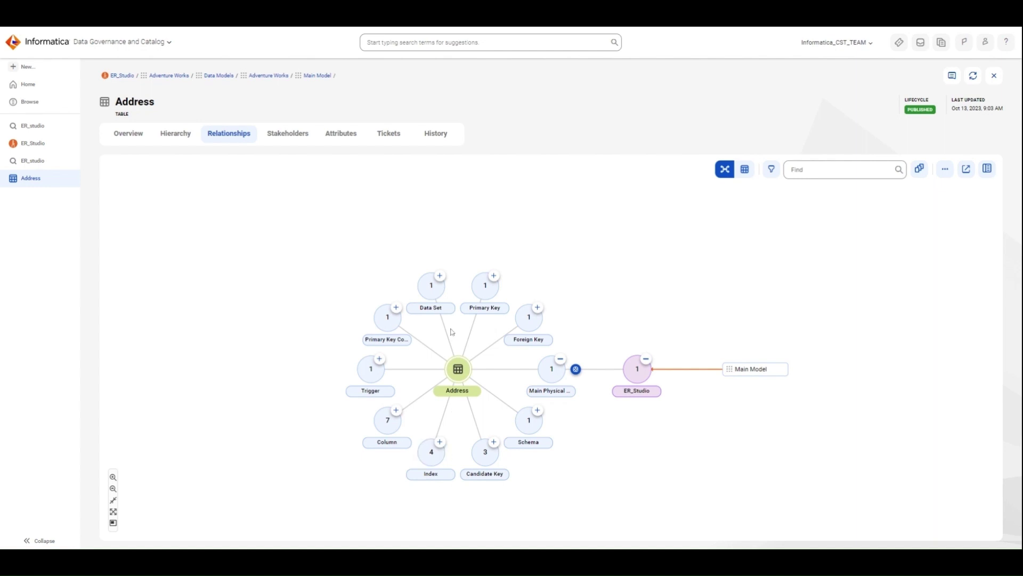
pyautogui.click(439, 276)
pyautogui.click(441, 317)
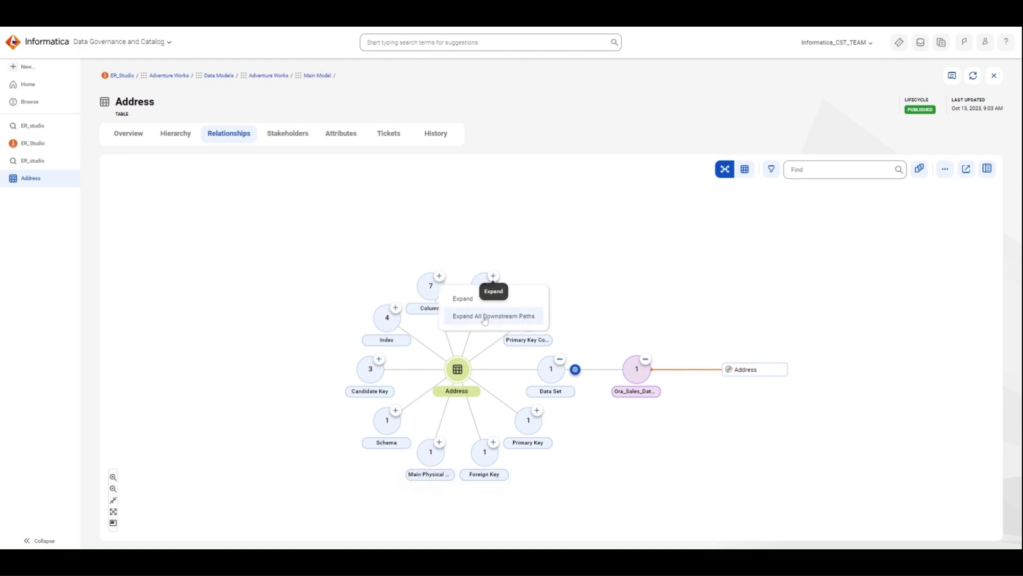
pyautogui.click(493, 276)
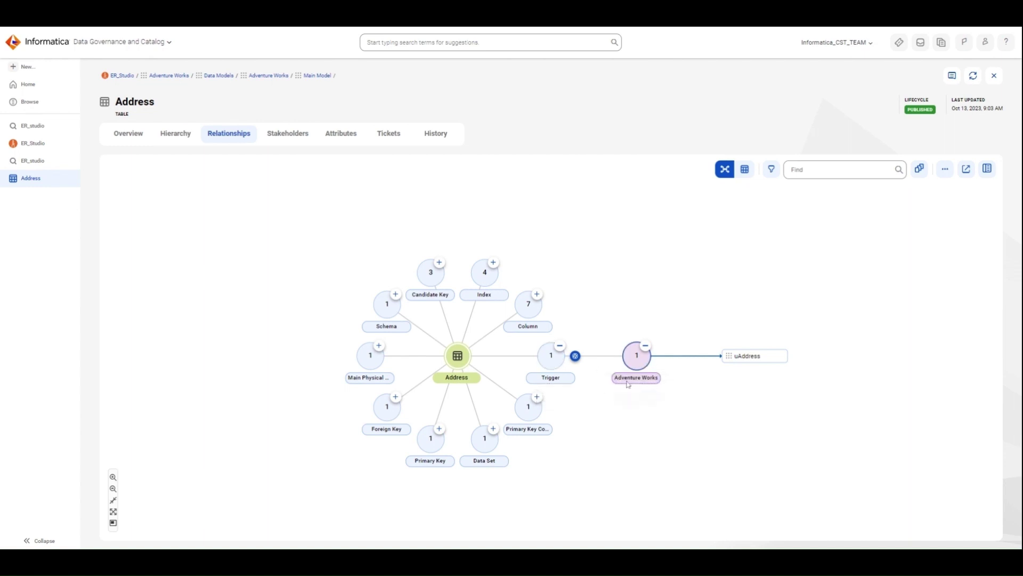
pyautogui.click(575, 357)
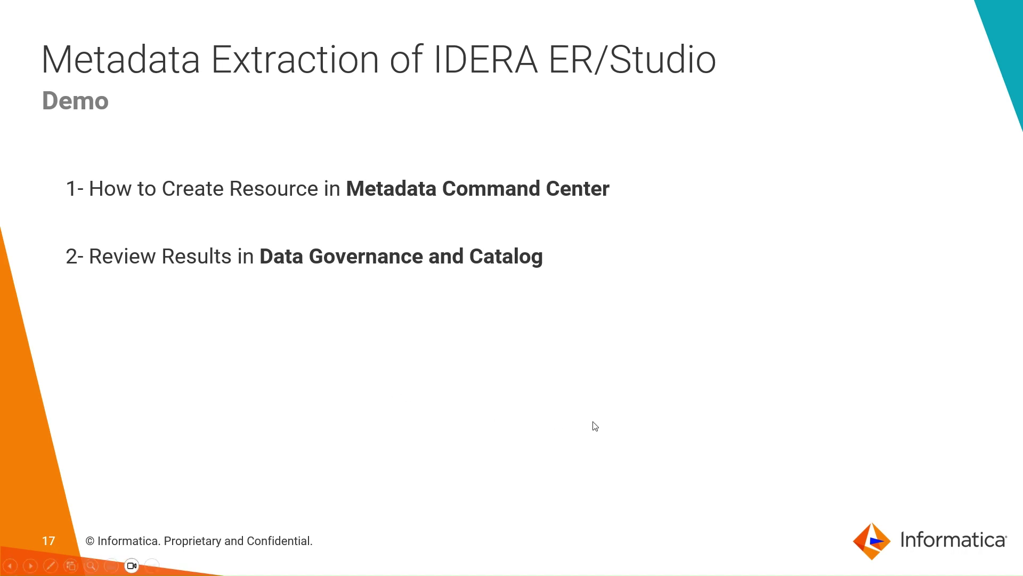
# Step: Advance the slideshow through the Feedback slide to the closing Thank you slide
pyautogui.click(659, 444)
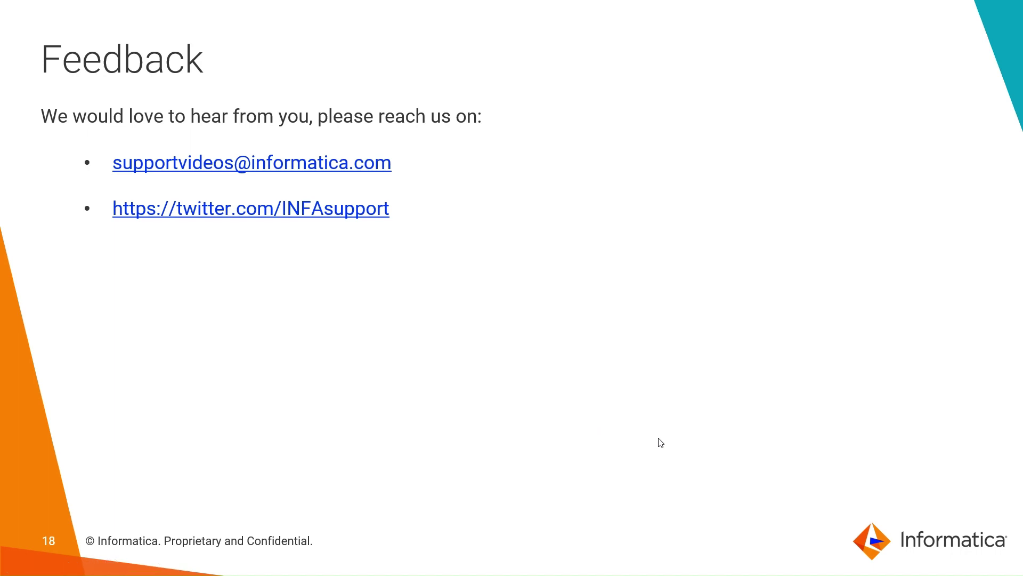
pyautogui.click(698, 429)
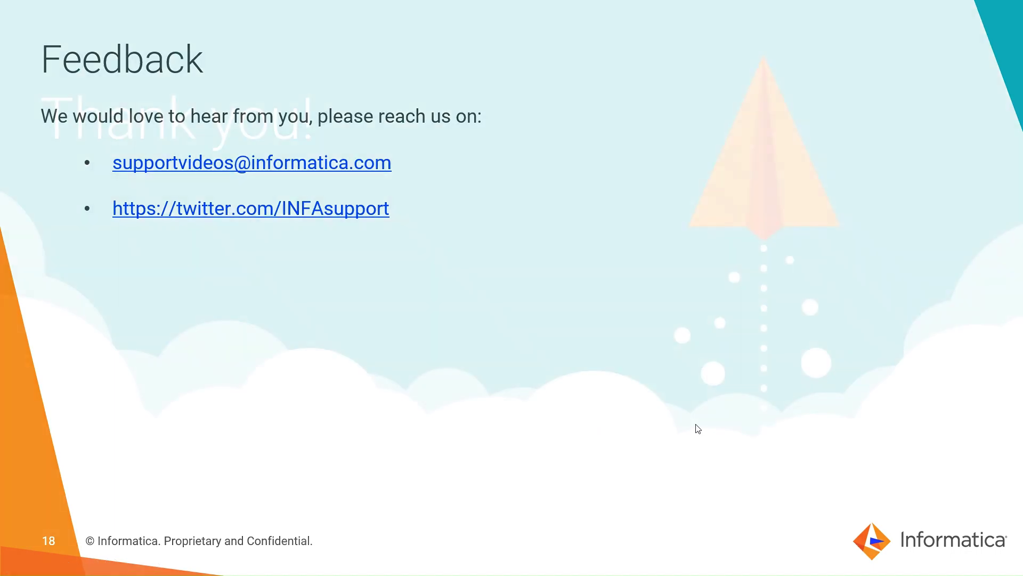